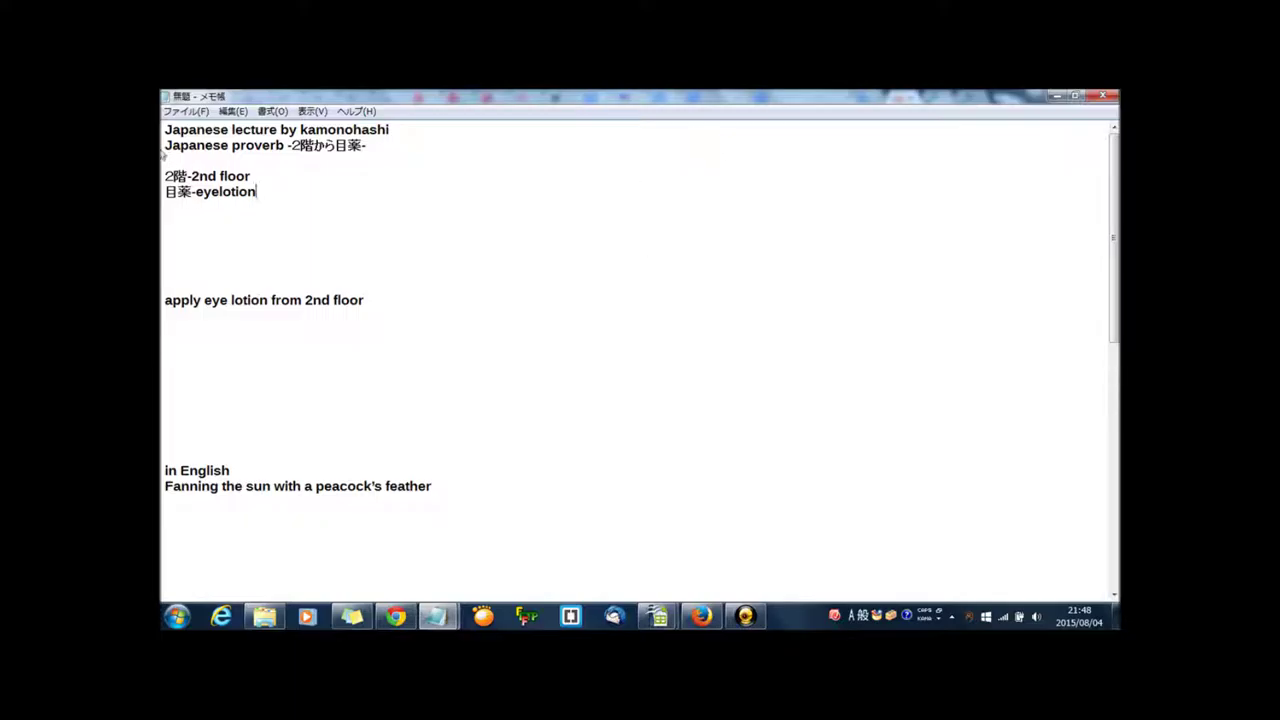
# Insert '(nikai kara megusuri)' after 目薬 in the title, then highlight 2階 on the 2階-2nd floor line.
pyautogui.click(401, 140)
pyautogui.press('Left')
pyautogui.write('(nikai )')
pyautogui.write('kara megusu')
pyautogui.write('ri')
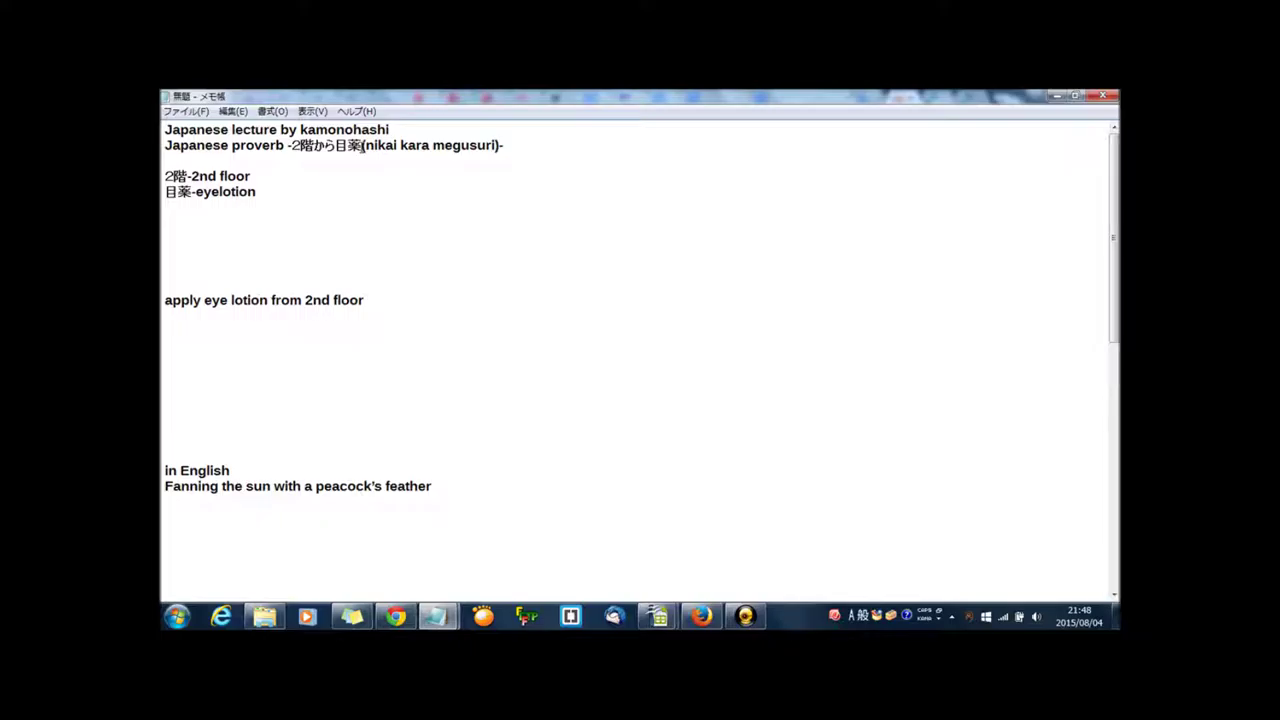
pyautogui.moveTo(164, 177); pyautogui.dragTo(190, 177)
pyautogui.click(266, 178)
# Add blank space below 2階-2nd floor and highlight 2階 in the proverb line.
pyautogui.press('Return')
pyautogui.press('Return')
pyautogui.press('Up')
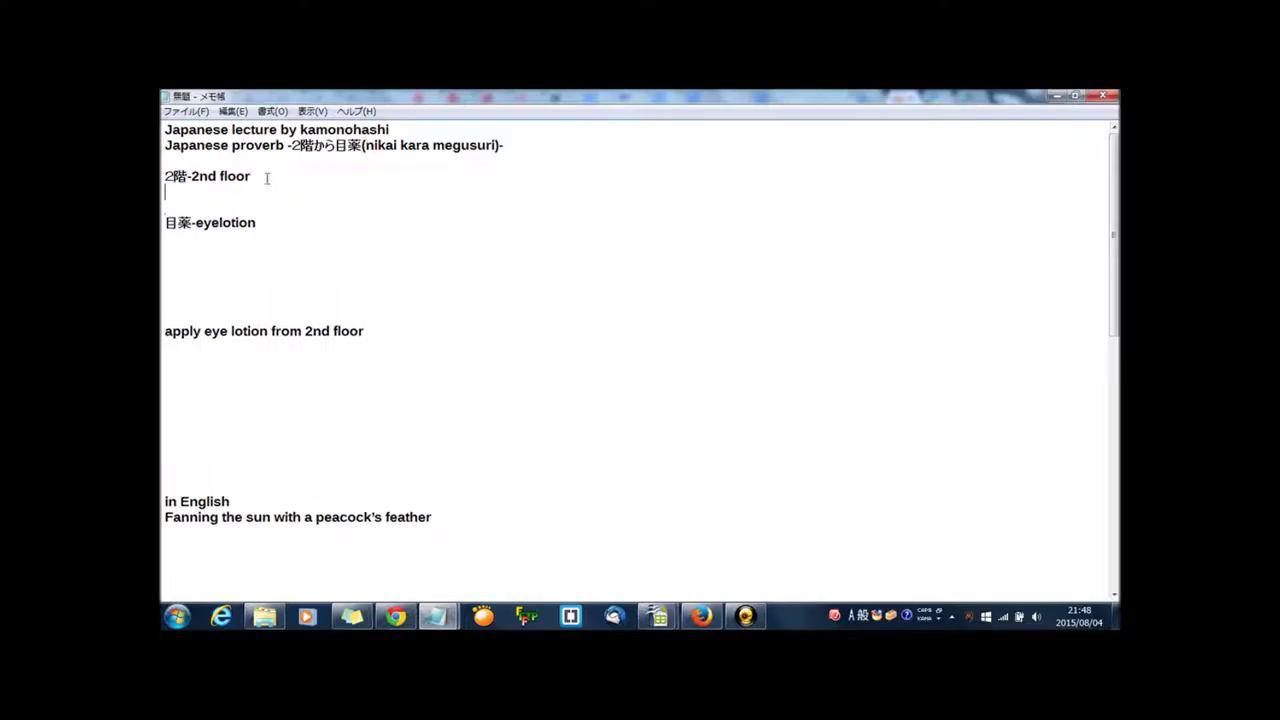
pyautogui.moveTo(291, 146); pyautogui.dragTo(316, 146)
pyautogui.click(270, 180)
# Type the line '2回-2 times' under 2階-2nd floor, highlighting 2階 and 2回 for comparison.
pyautogui.press('Return')
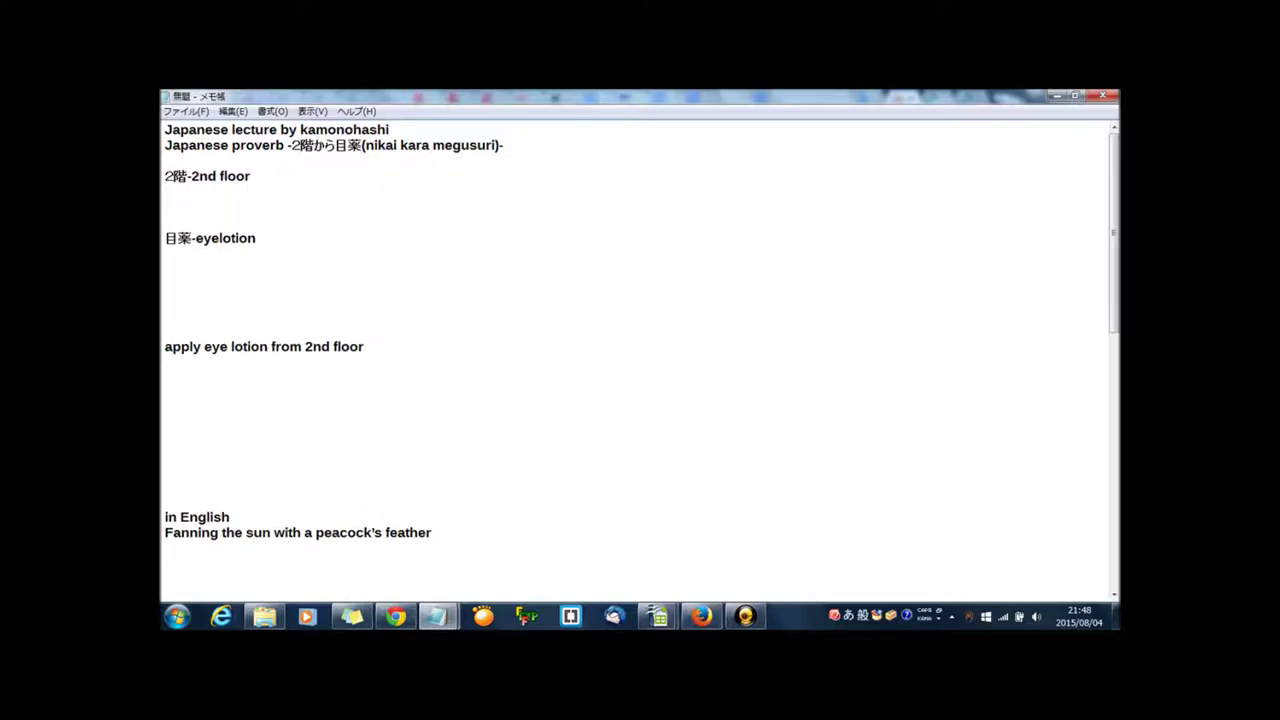
pyautogui.write('2kai')
pyautogui.press('space')
pyautogui.press('space')
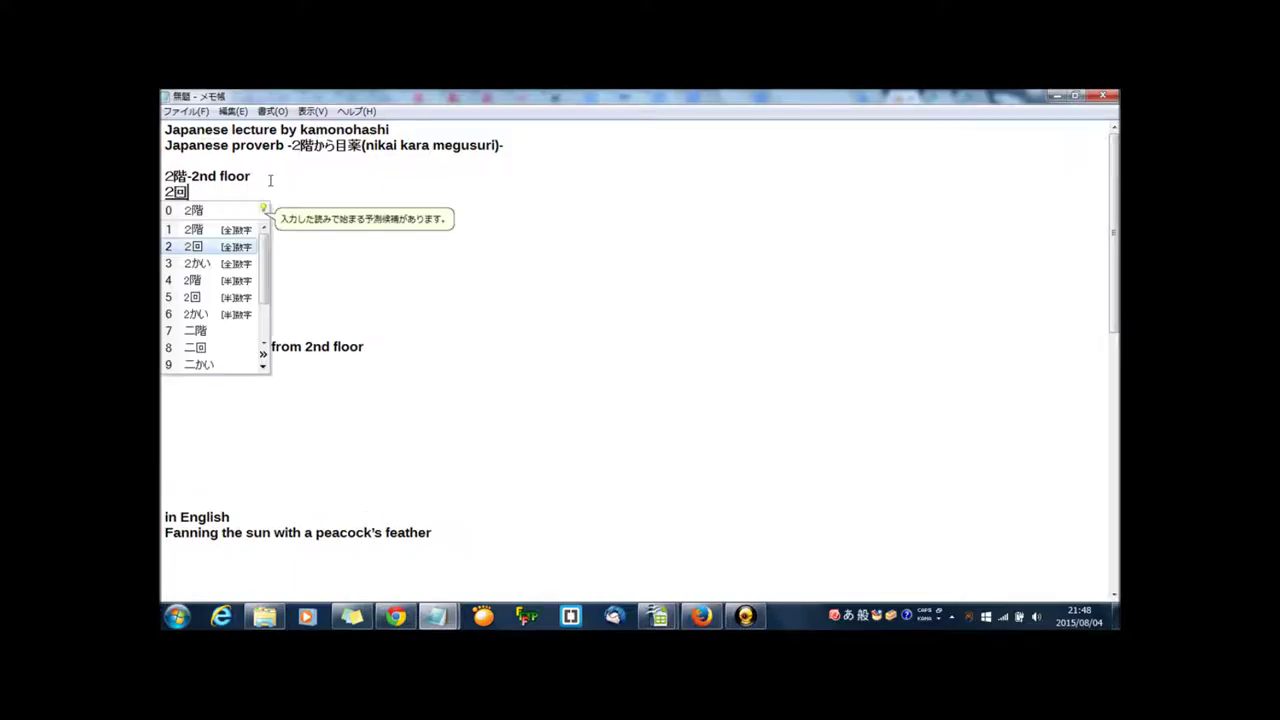
pyautogui.press('Return')
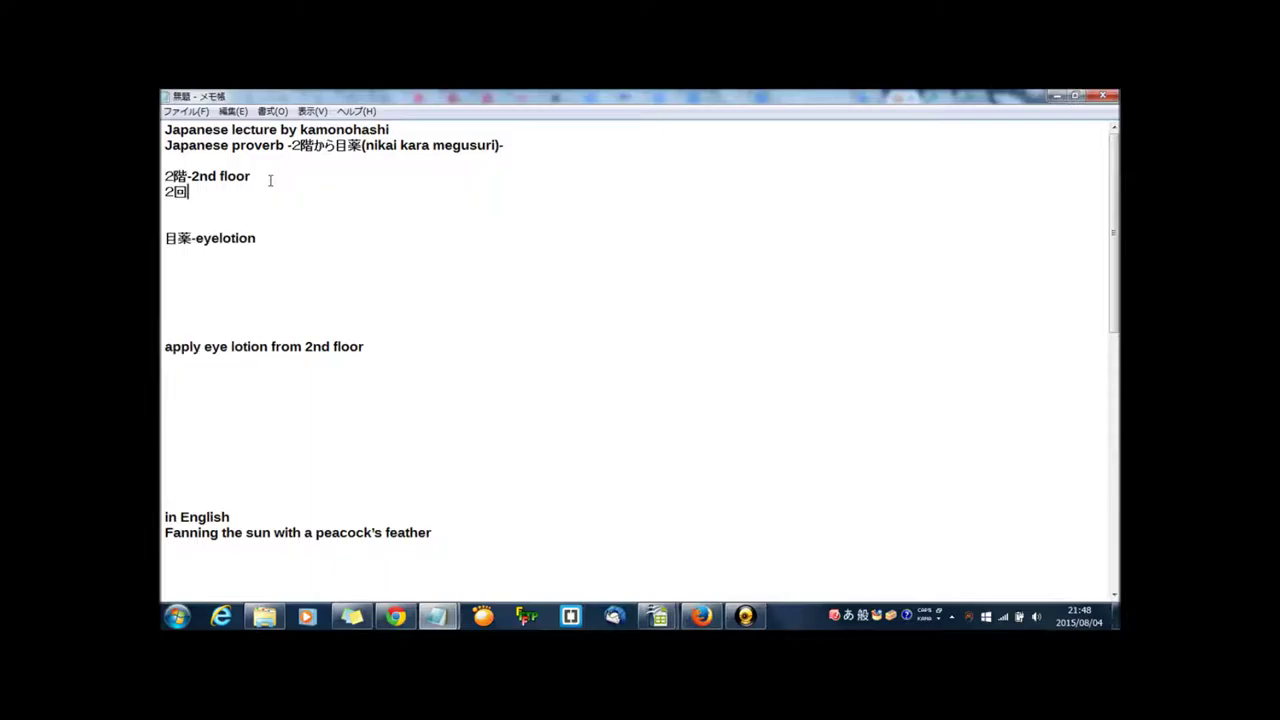
pyautogui.press('Zenkaku_Hankaku')
pyautogui.write('-')
pyautogui.moveTo(189, 176); pyautogui.dragTo(165, 177)
pyautogui.moveTo(188, 192); pyautogui.dragTo(164, 193)
pyautogui.click(233, 190)
pyautogui.write('2 times')
# Add the line '3回-3 times' below the 2回-2 times entry.
pyautogui.press('Return')
pyautogui.press('Return')
pyautogui.press('Return')
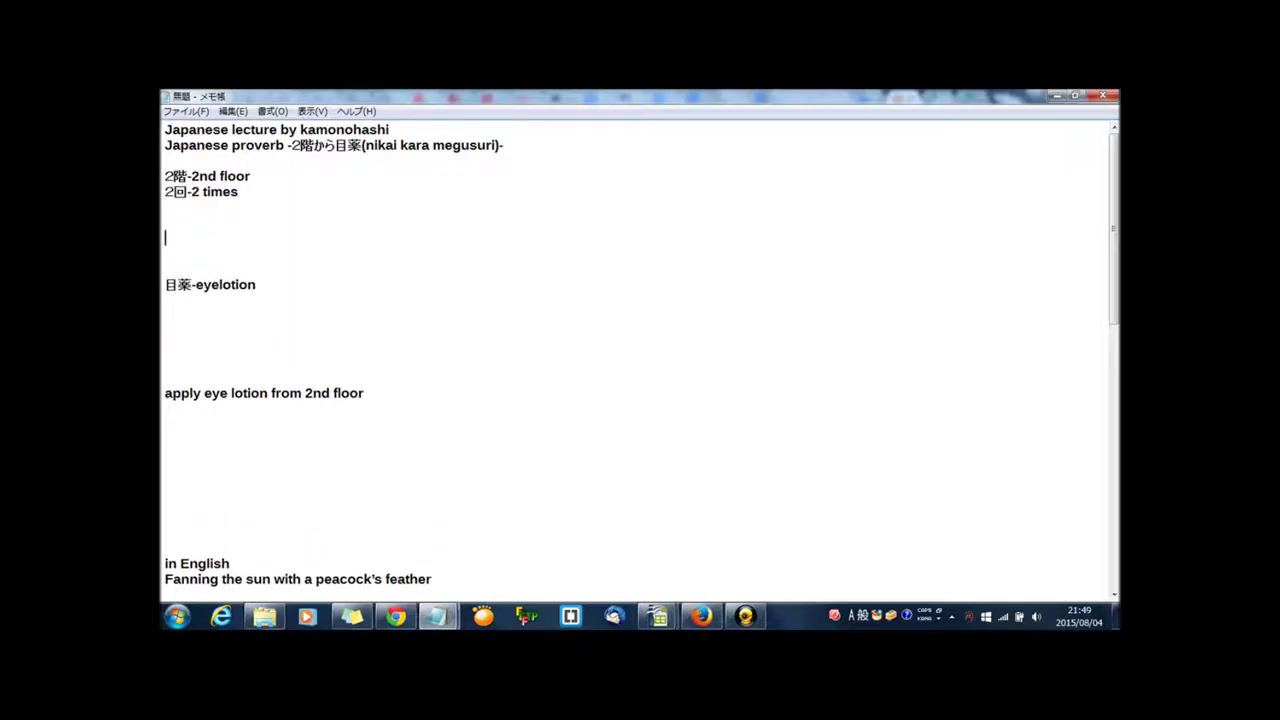
pyautogui.press('Zenkaku_Hankaku')
pyautogui.write('3kai')
pyautogui.press('space')
pyautogui.press('Return')
pyautogui.press('Zenkaku_Hankaku')
pyautogui.write('3回-')
pyautogui.write('3 times')
# Add the line '4回-4 times' followed by a trailing '.......'.
pyautogui.press('Return')
pyautogui.press('Zenkaku_Hankaku')
pyautogui.write('4kai')
pyautogui.press('space')
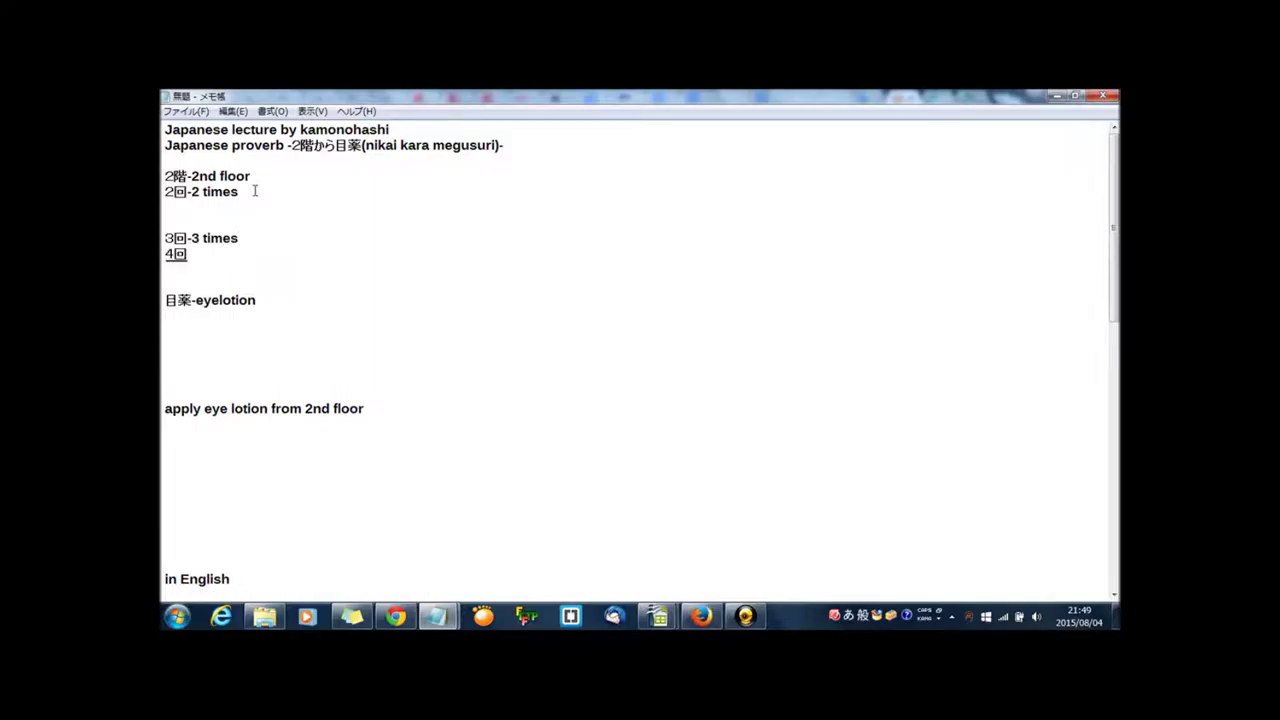
pyautogui.press('Return')
pyautogui.press('Zenkaku_Hankaku')
pyautogui.write('-4 times')
pyautogui.press('Return')
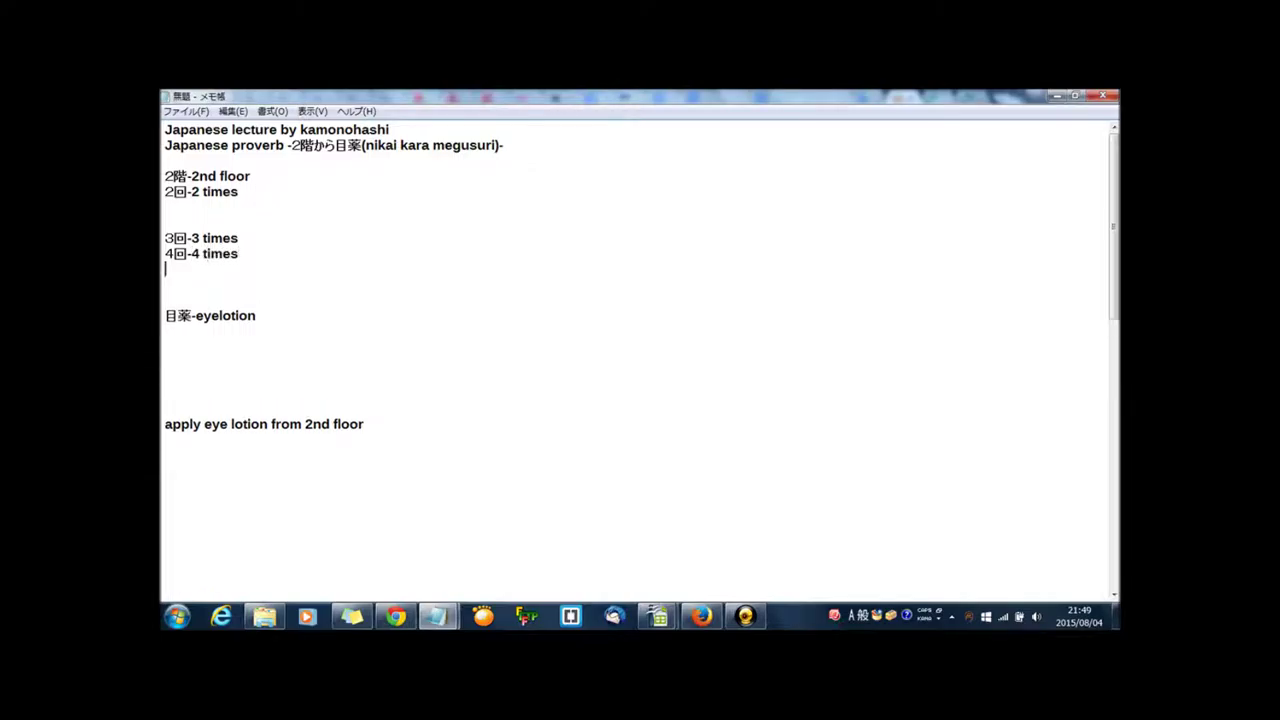
pyautogui.write('5kai')
pyautogui.press('BackSpace')
pyautogui.press('BackSpace')
pyautogui.press('BackSpace')
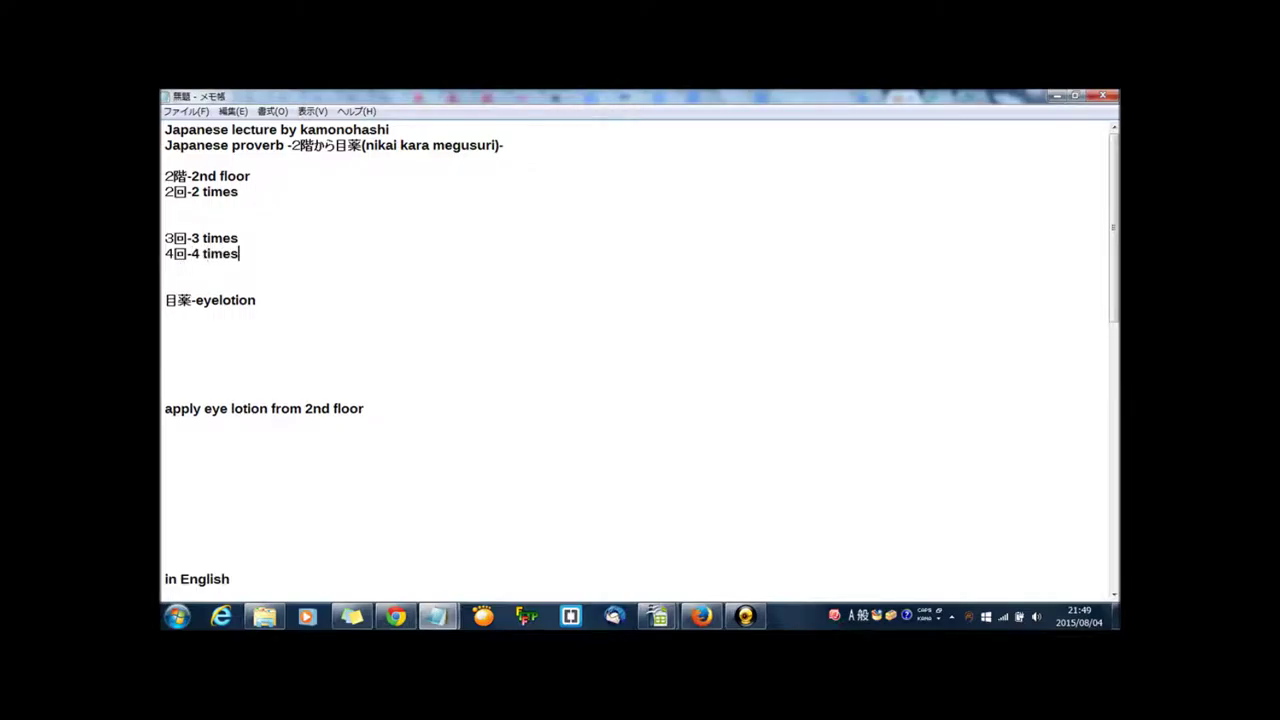
pyautogui.write('.......')
# Highlight 2階, 2回 and then 目薬 in the proverb line for comparison.
pyautogui.moveTo(187, 176)
pyautogui.mouseDown()
pyautogui.moveTo(164, 176)
pyautogui.moveTo(162, 200)
pyautogui.mouseUp()
pyautogui.moveTo(187, 177); pyautogui.dragTo(165, 178)
pyautogui.click(243, 254)
pyautogui.moveTo(335, 145); pyautogui.dragTo(363, 145)
# Add the line '目-eye' beneath 目薬-eyelotion.
pyautogui.click(330, 300)
pyautogui.press('Return')
pyautogui.press('Zenkaku_Hankaku')
pyautogui.write('め')
pyautogui.press('space')
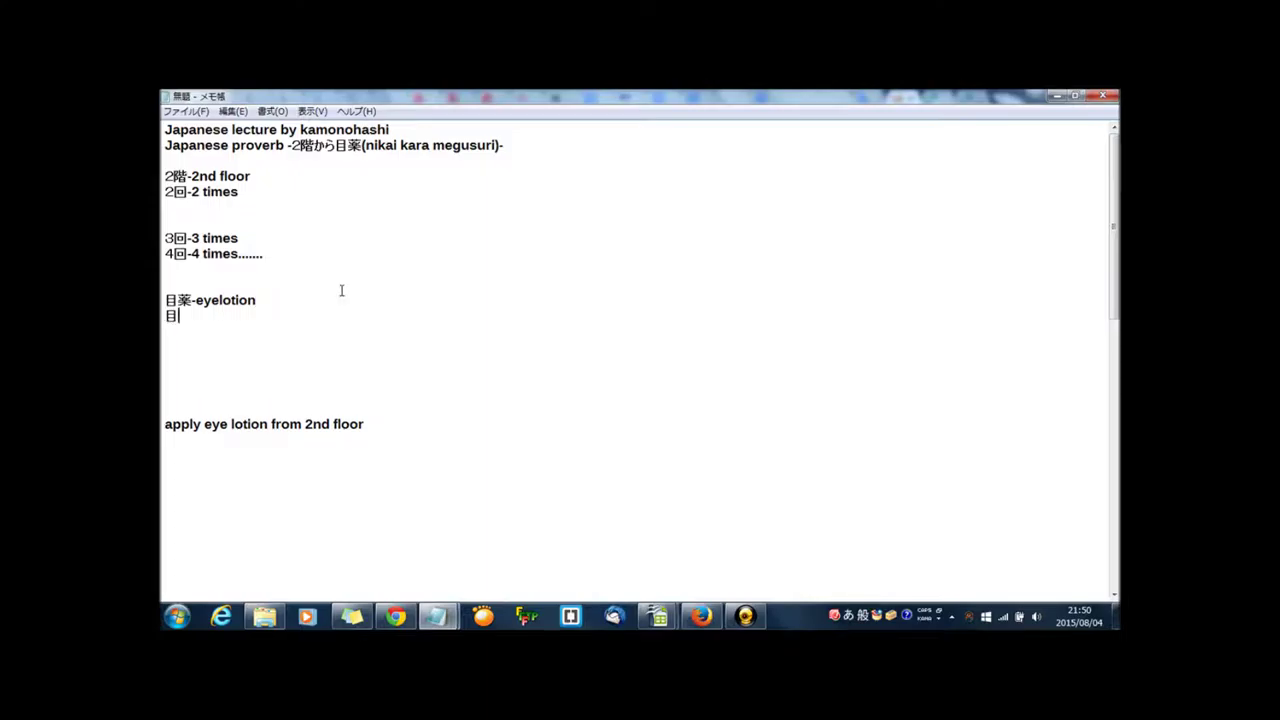
pyautogui.press('Return')
pyautogui.press('Zenkaku_Hankaku')
pyautogui.write('-eye')
# Add the line '薬-medicine,' below 目-eye and highlight '-medicine,'.
pyautogui.press('Return')
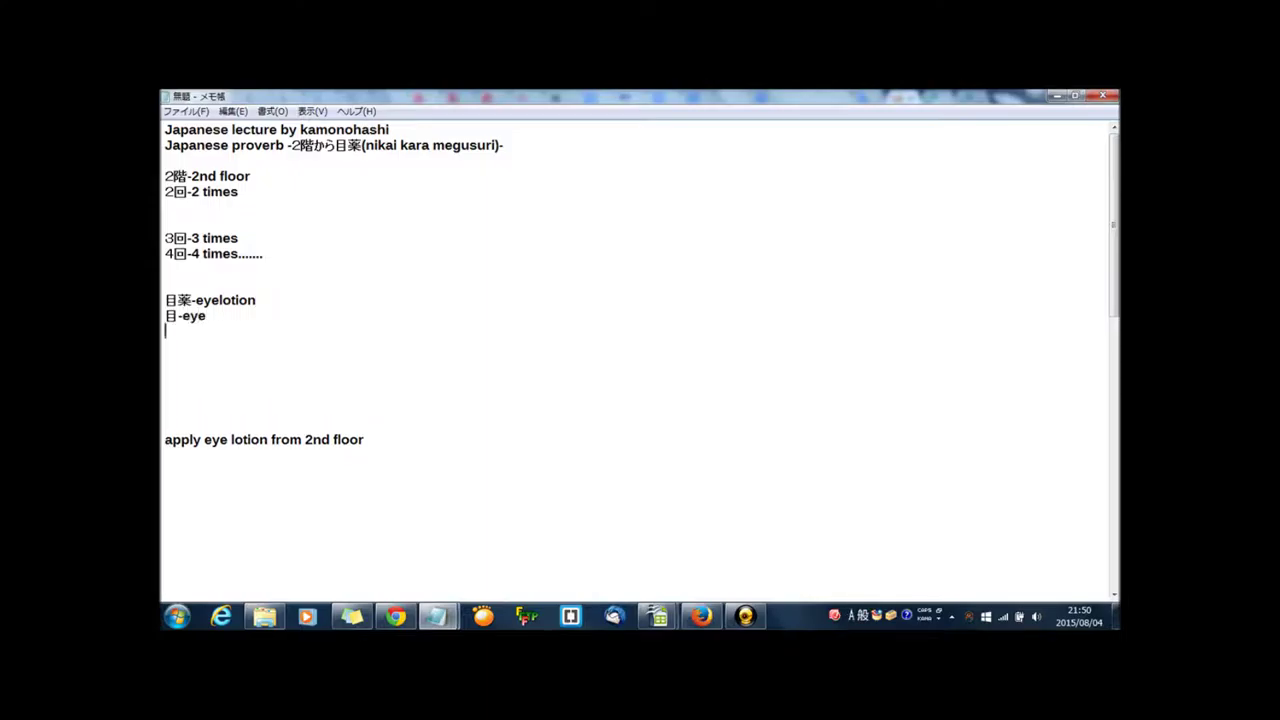
pyautogui.press('Zenkaku_Hankaku')
pyautogui.write('kusu')
pyautogui.press('space')
pyautogui.press('Return')
pyautogui.press('Zenkaku_Hankaku')
pyautogui.write('-medi')
pyautogui.write('cine')
pyautogui.write(',')
pyautogui.moveTo(175, 336); pyautogui.dragTo(262, 338)
# Clear the highlight on '-medicine,' and scroll down the notes.
pyautogui.click(262, 338)
pyautogui.scroll(-1, 266, 343)
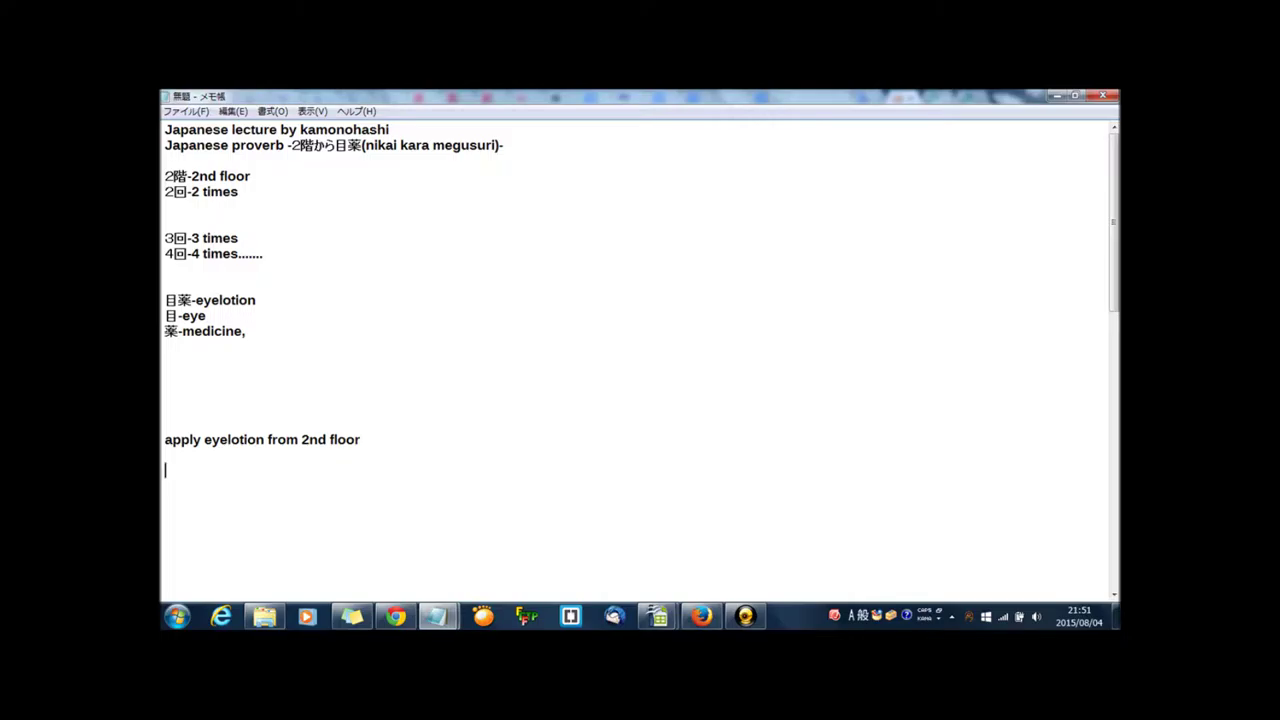
# Type 'meaning' and, two lines below, 'difficult , frustration ,'.
pyautogui.write('meaning')
pyautogui.press('Return')
pyautogui.press('Return')
pyautogui.write('diffic')
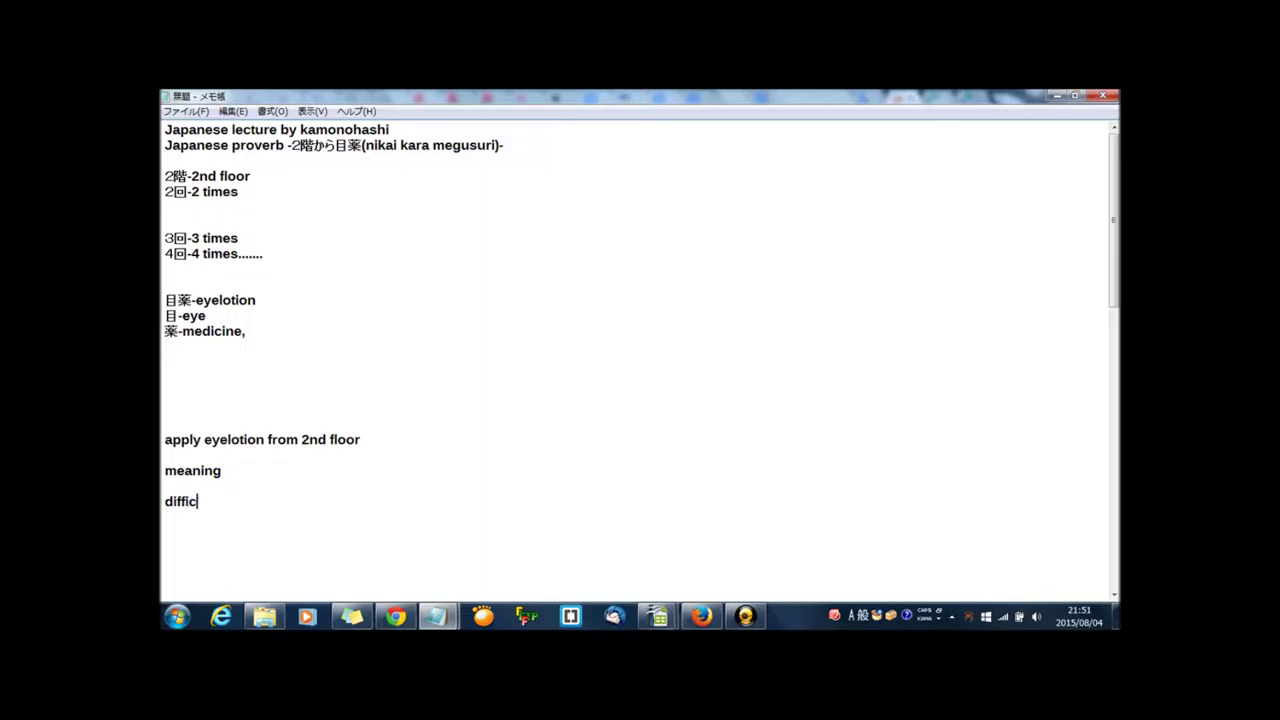
pyautogui.write('ult , frus')
pyautogui.write('tration ')
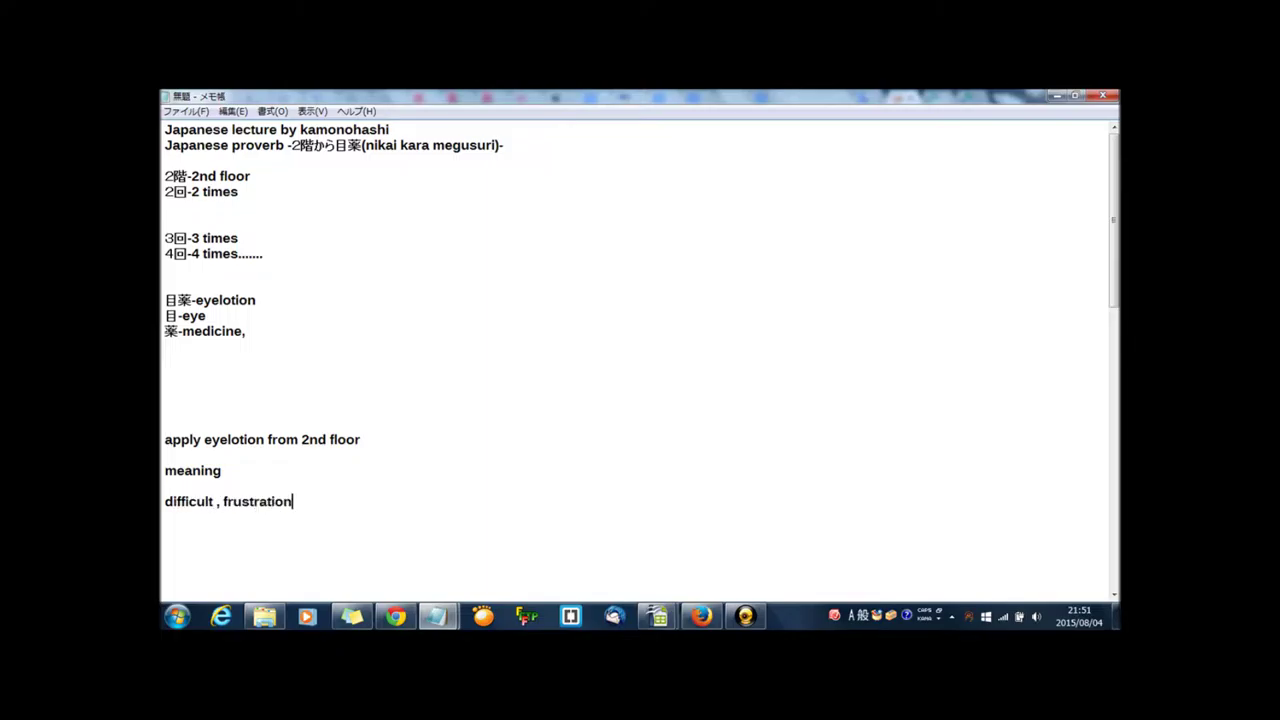
pyautogui.write(',')
pyautogui.click(591, 322)
pyautogui.click(370, 372)
pyautogui.click(389, 481)
pyautogui.scroll(-1, 1113, 250)
pyautogui.scroll(-2, 1113, 250)
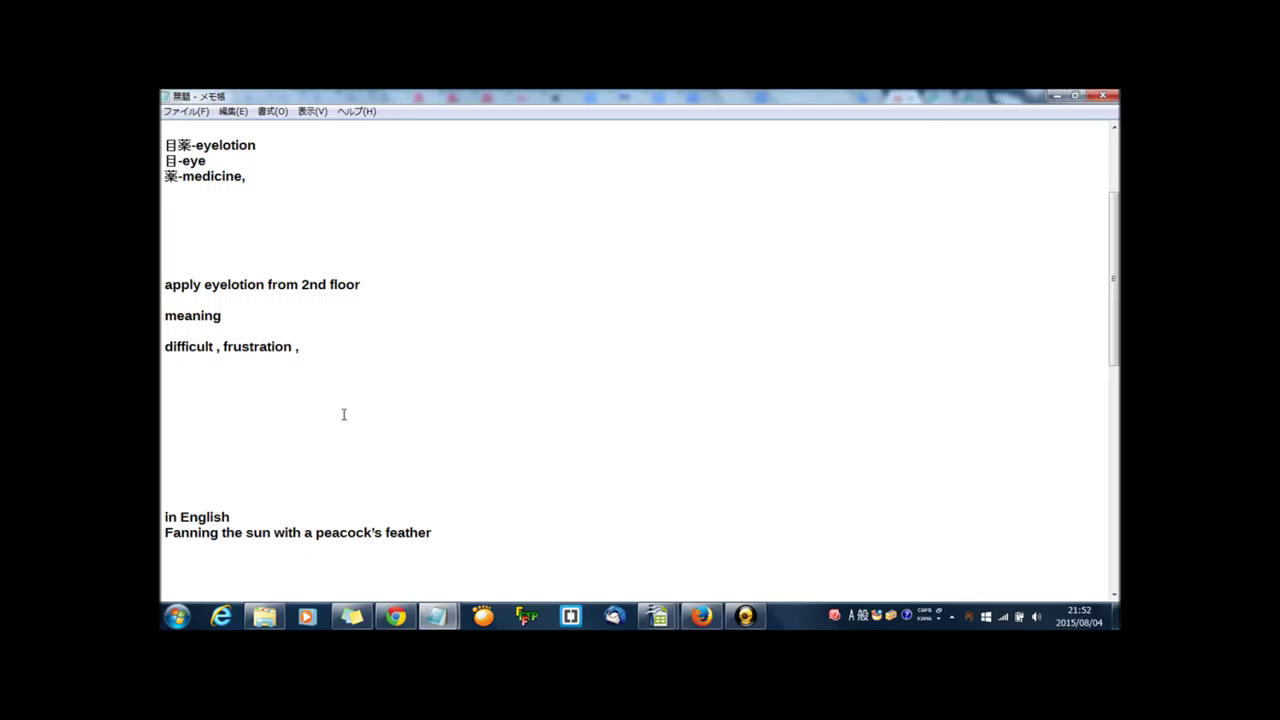
pyautogui.scroll(3, 343, 414)
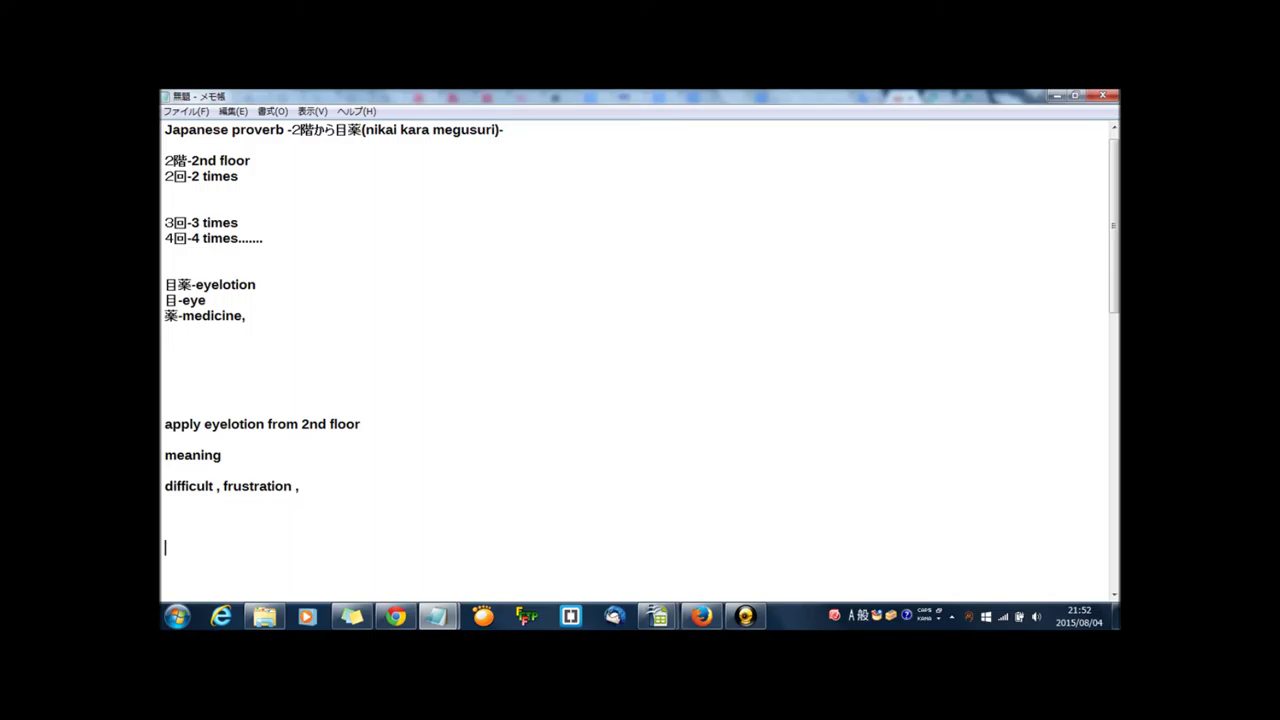
# Scroll to the bottom of the note to reveal the closing sign-off lines.
pyautogui.moveTo(1113, 226); pyautogui.dragTo(1112, 501)
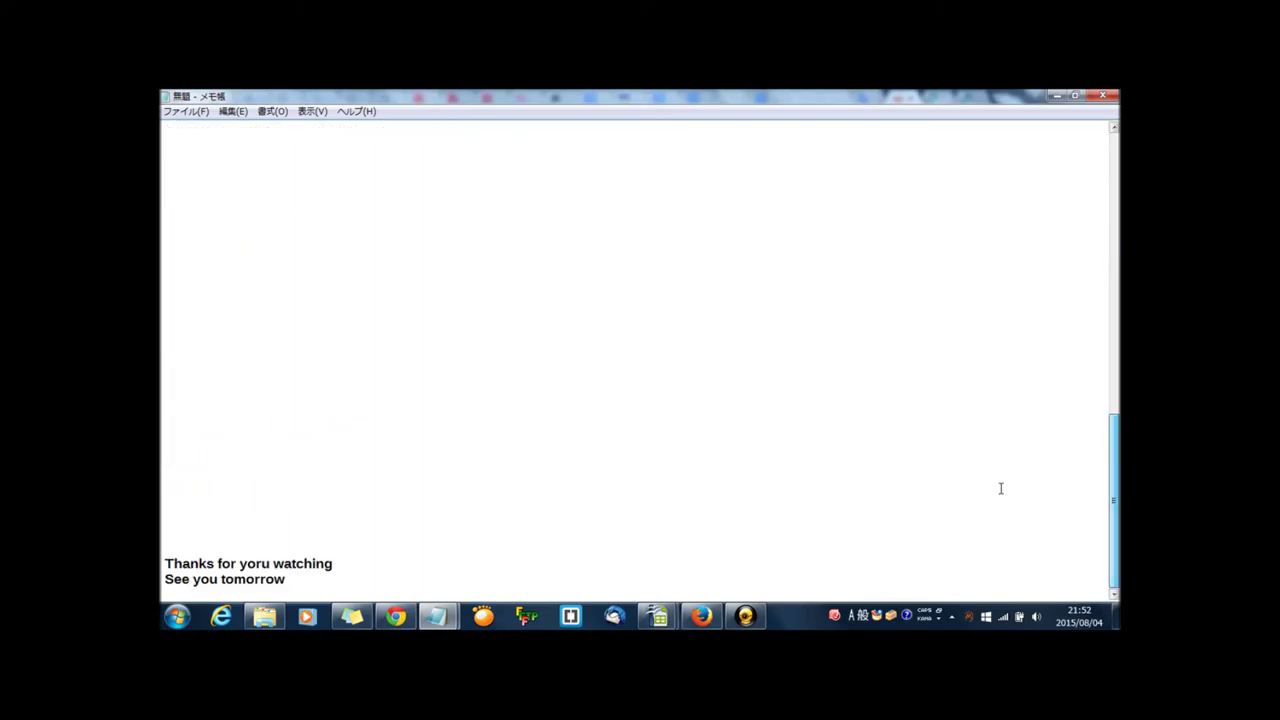